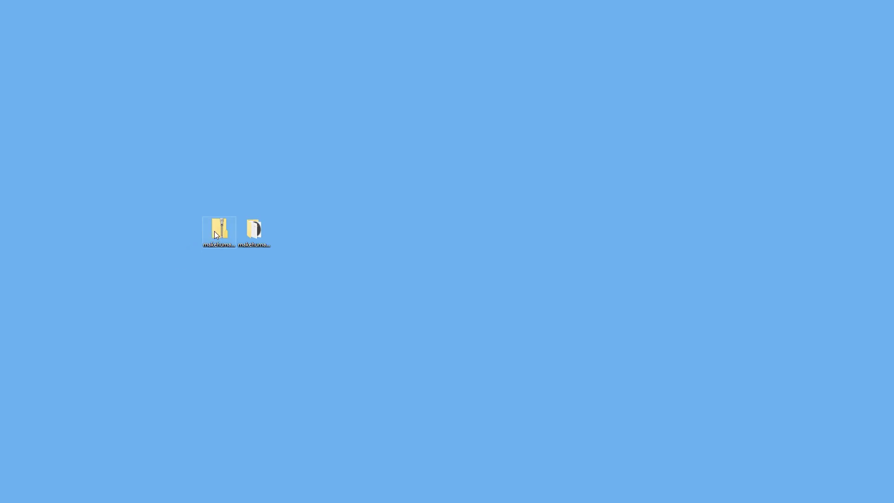
Step: Open makehuman-community-alpha2-win32, then blender_plugins, to show its four plugin zip files
click(215, 231)
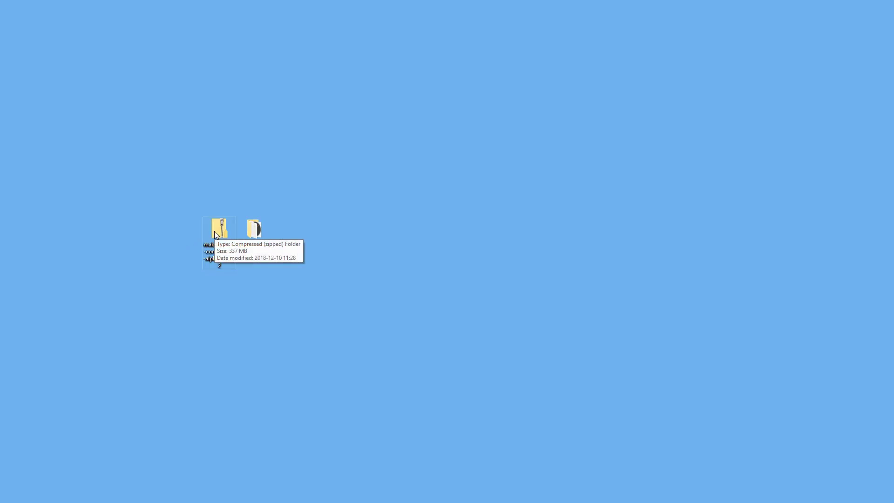
click(258, 232)
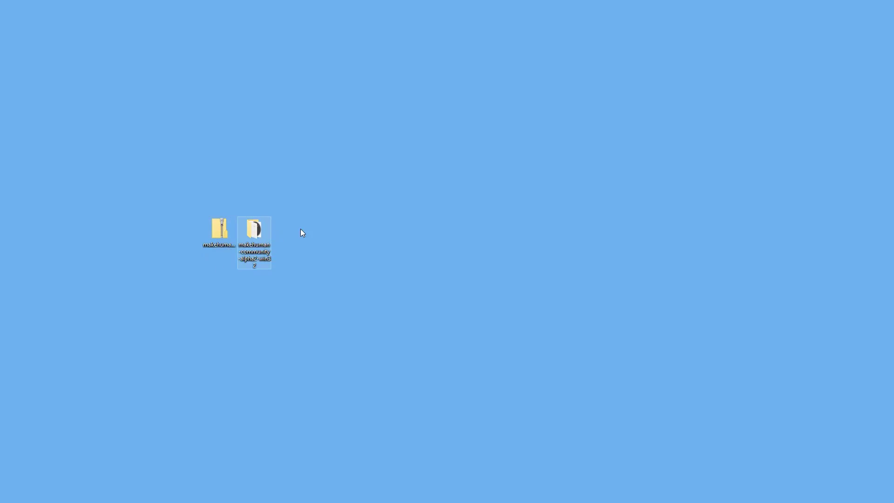
double_click(260, 231)
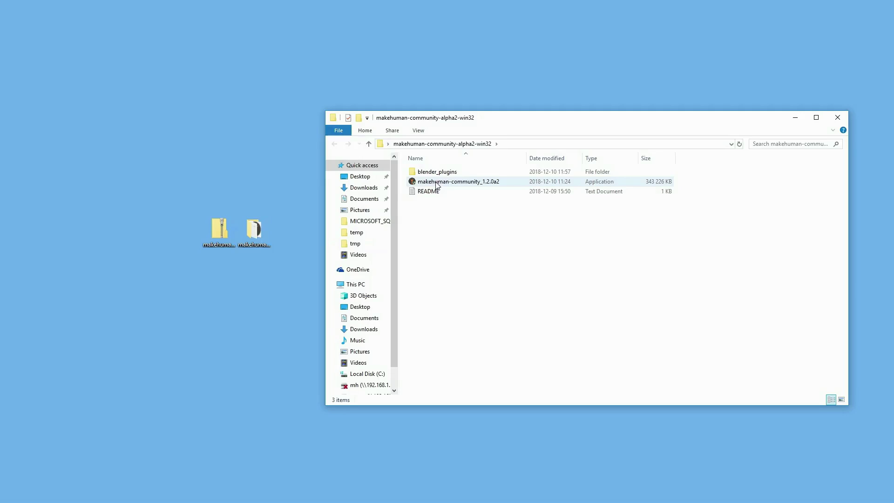
double_click(450, 172)
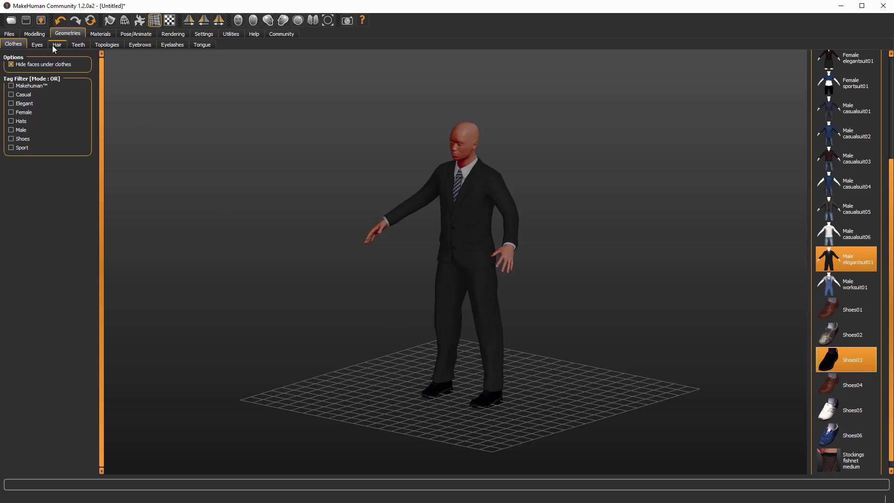
Step: Give the suited man Short04 hair and Teeth base teeth
click(57, 44)
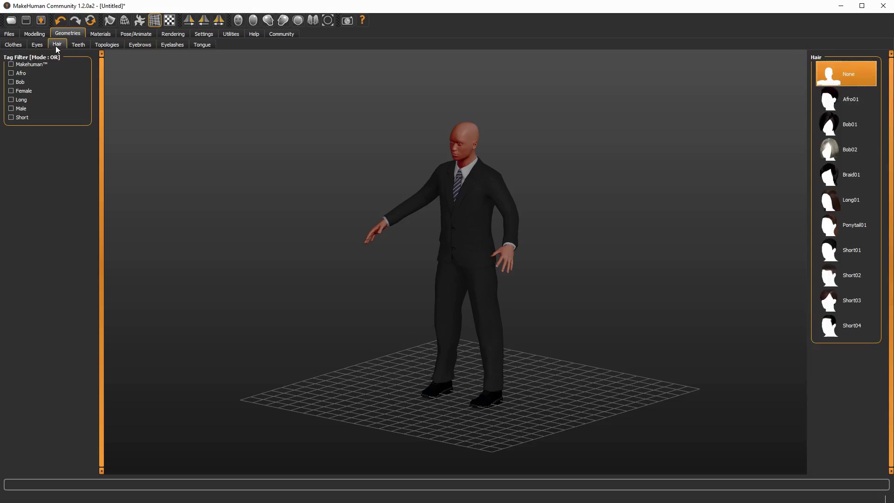
click(846, 324)
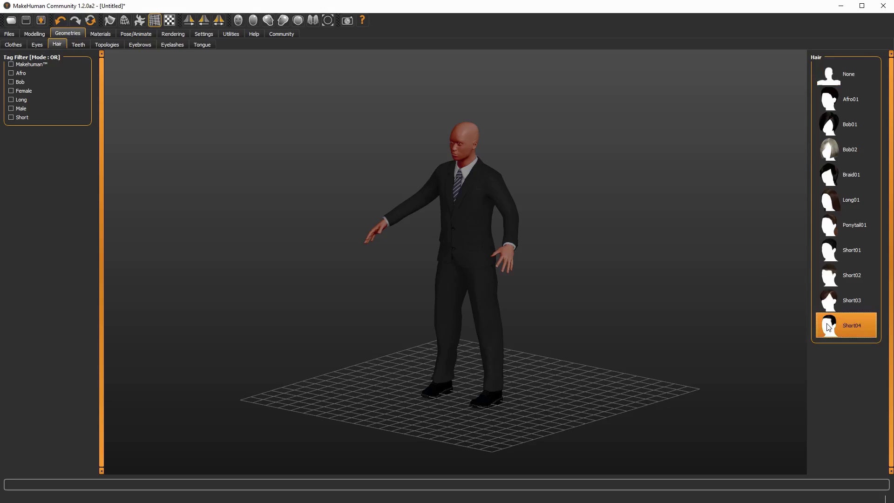
click(82, 45)
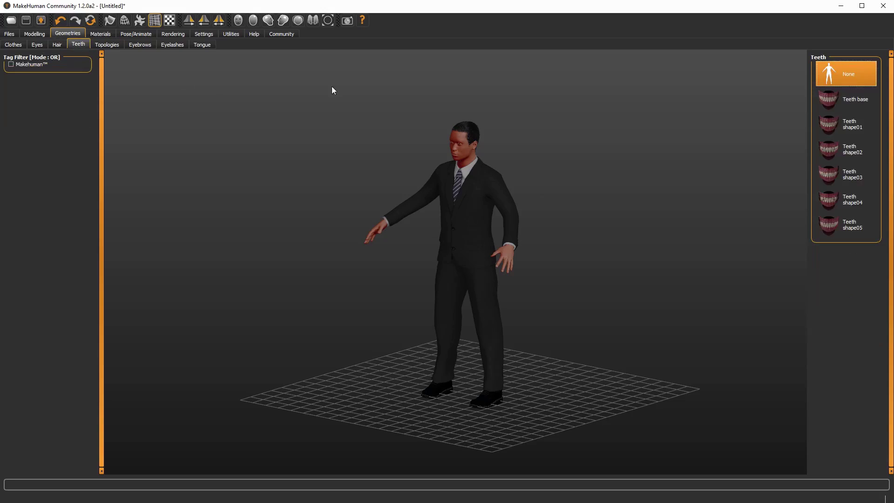
click(847, 99)
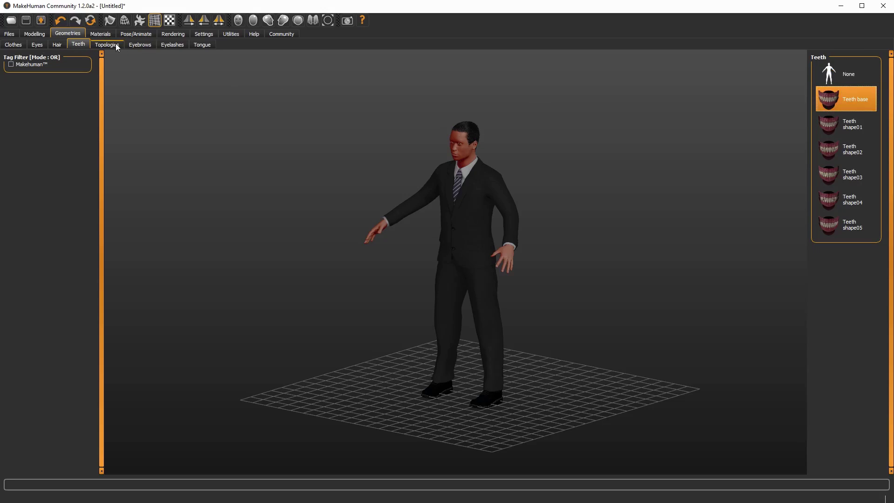
Step: Add Eyebrow001 eyebrows and Eyelashes01 eyelashes to the character
click(140, 45)
click(846, 99)
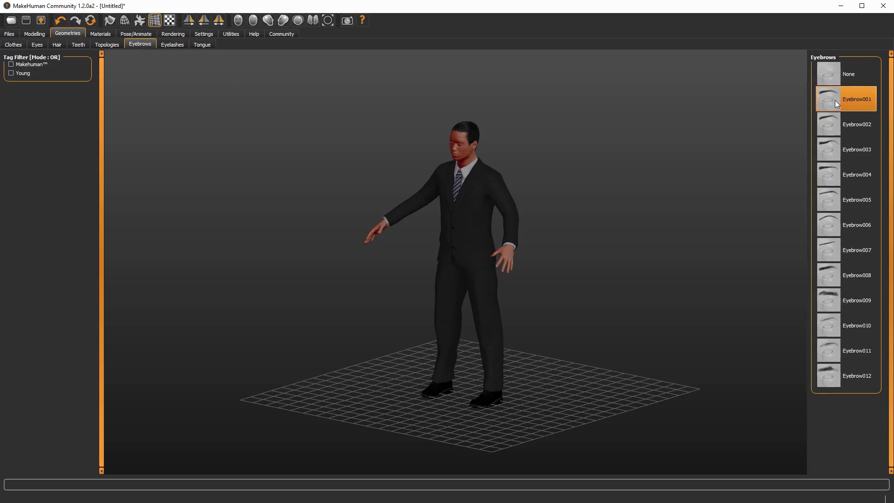
click(172, 45)
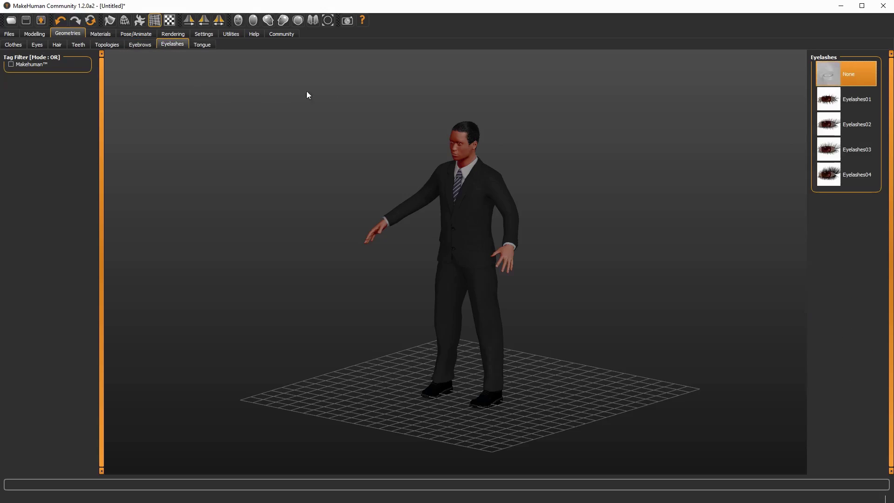
click(843, 101)
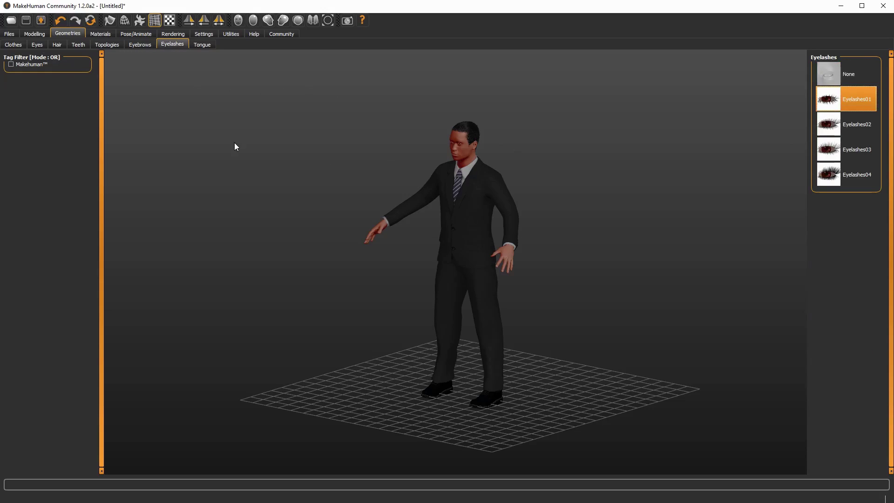
Step: Attach the Default 163-bone skeleton and put the man in the Standing02 pose
click(133, 33)
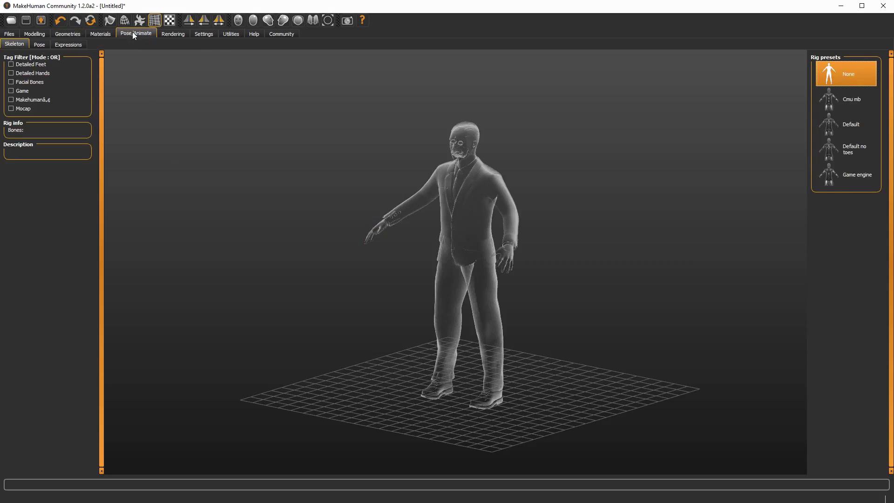
click(851, 124)
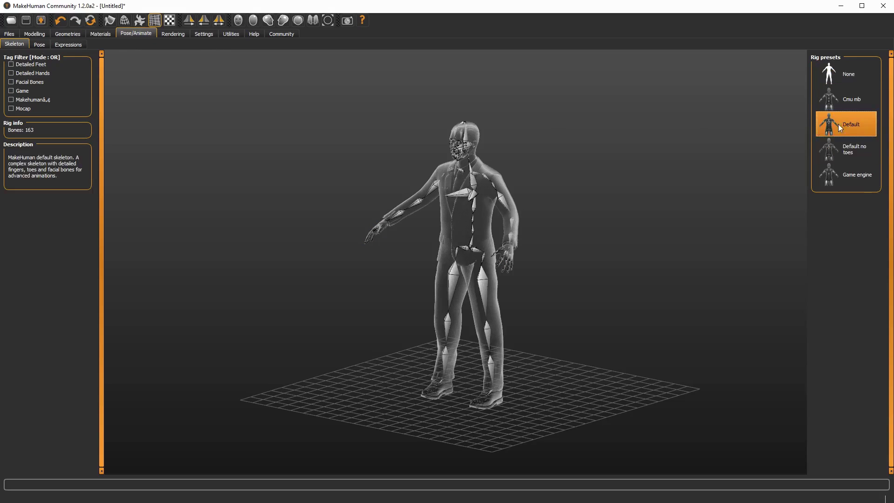
click(40, 45)
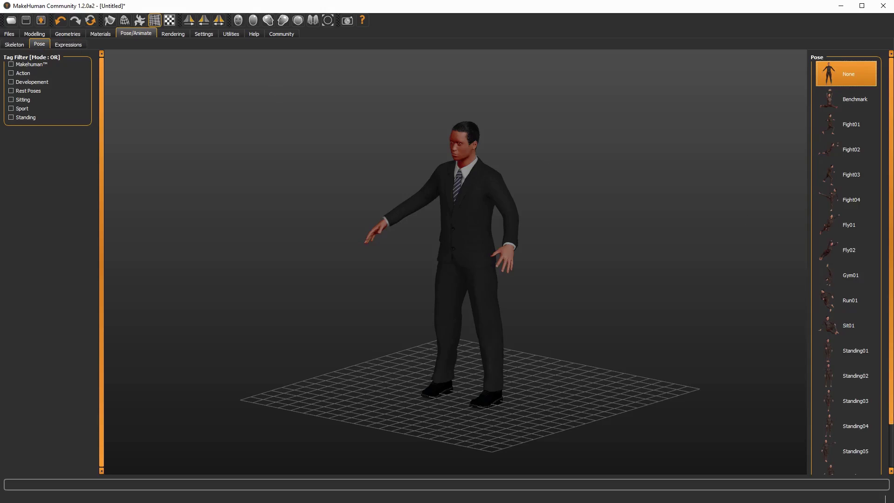
drag(890, 415, 890, 460)
click(861, 327)
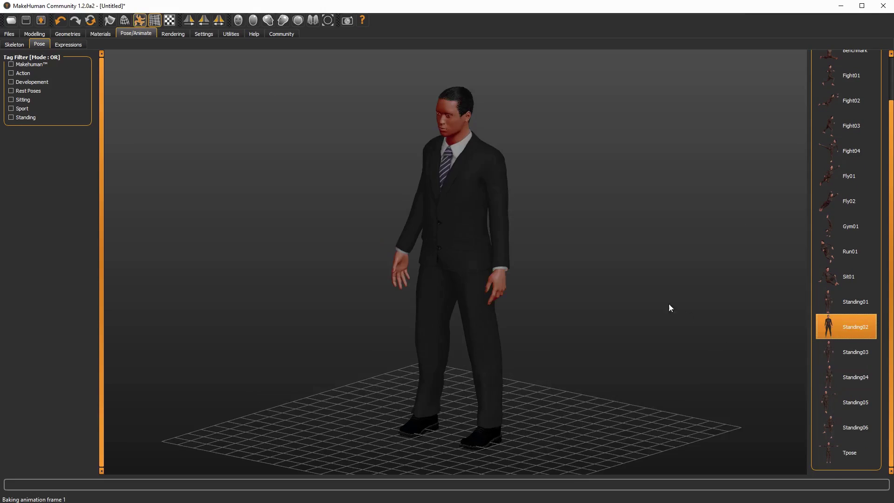
drag(516, 236, 532, 235)
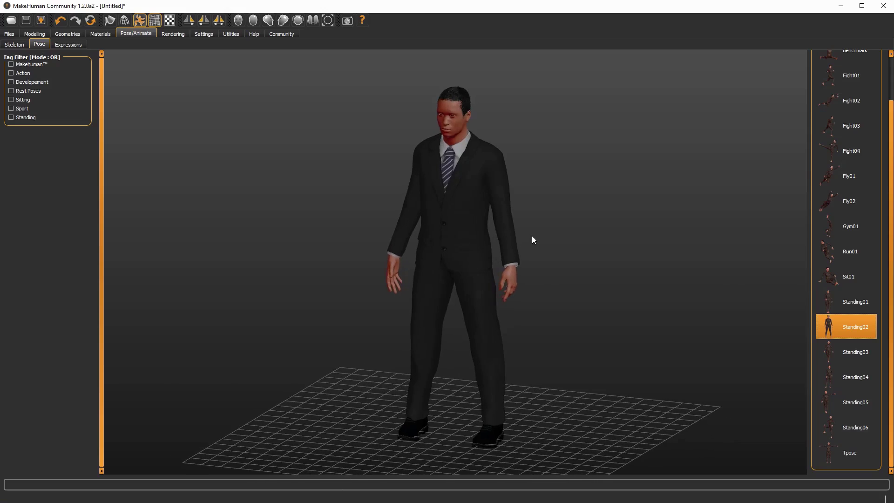
Step: Apply the Middleage caucasian male skin to the character
click(100, 36)
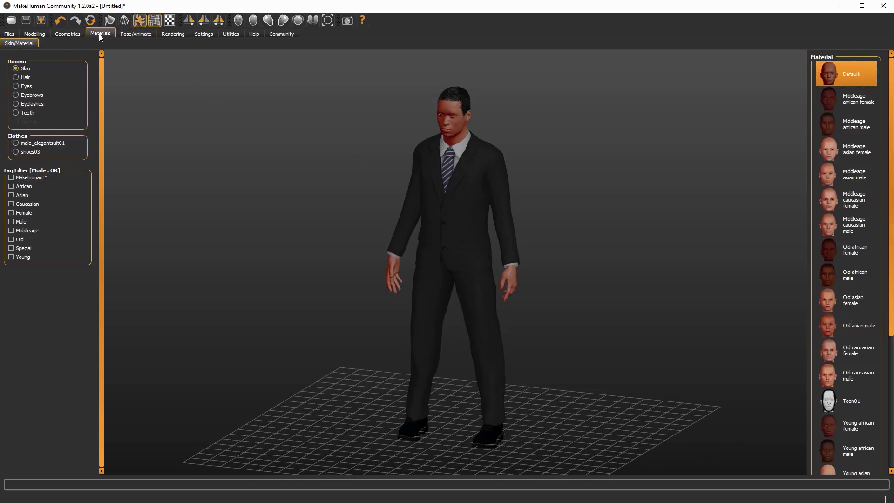
click(853, 227)
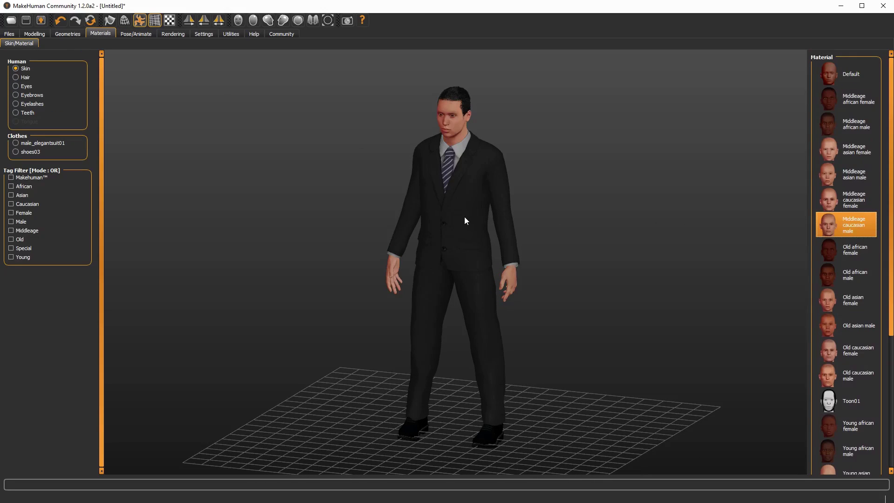
mouse_move(465, 217)
mouse_down()
mouse_move(521, 216)
mouse_move(456, 217)
mouse_up()
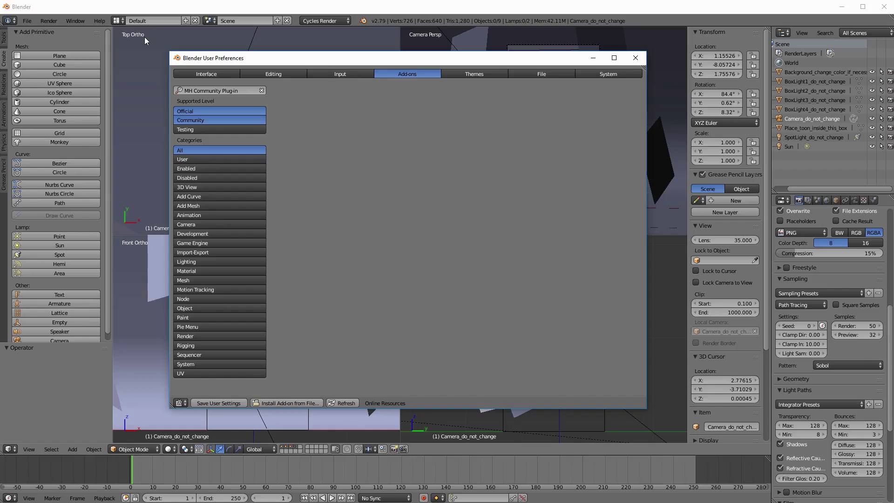
Step: Install MH_Community-20180912.zip as an add-on, enable it, and save user settings
click(291, 404)
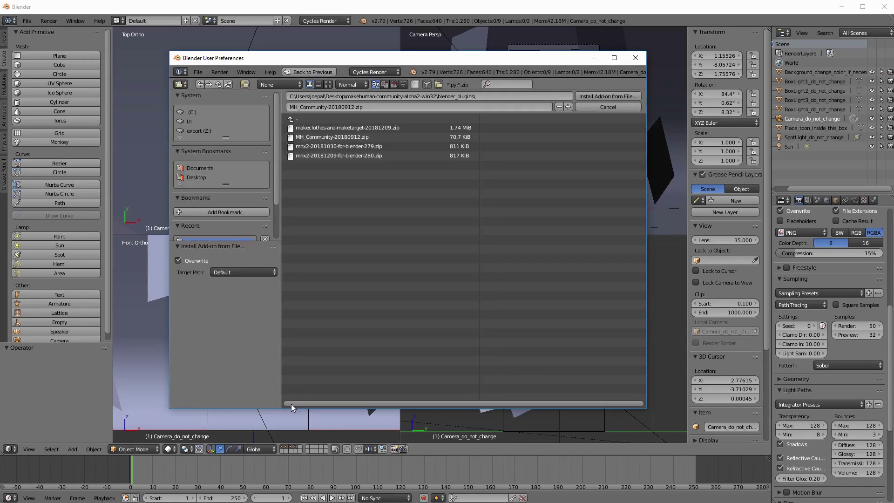
click(338, 137)
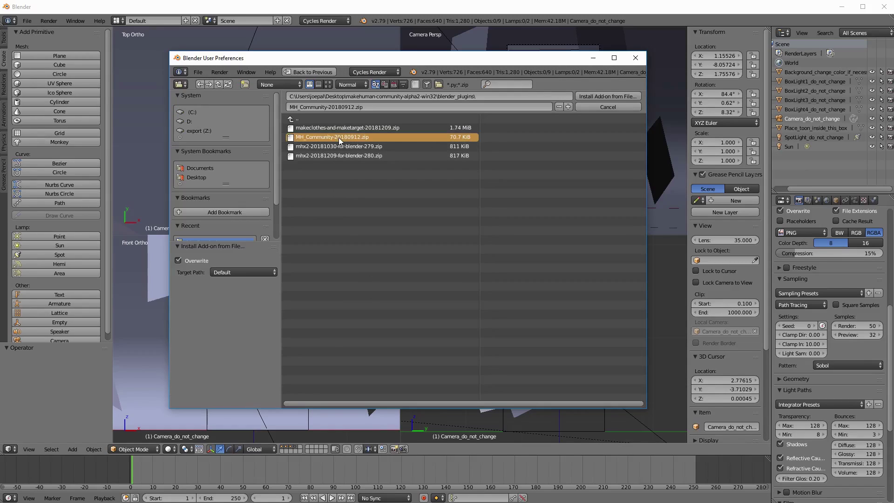
click(607, 96)
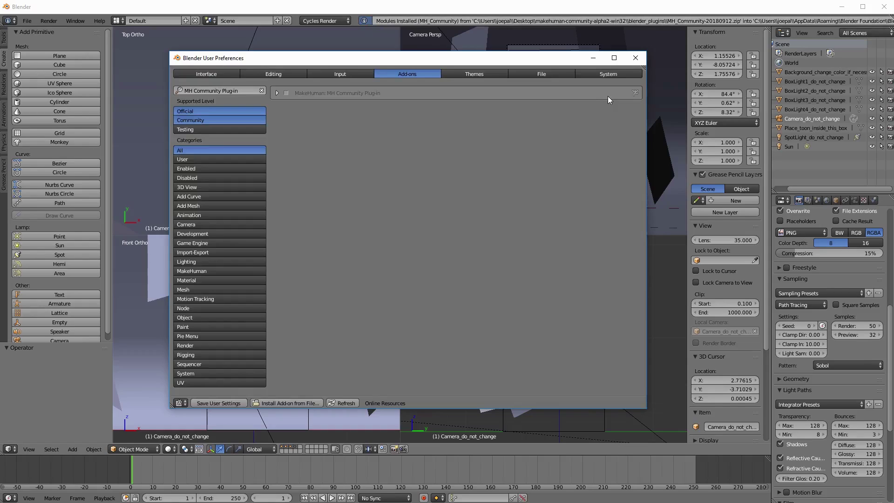
click(285, 92)
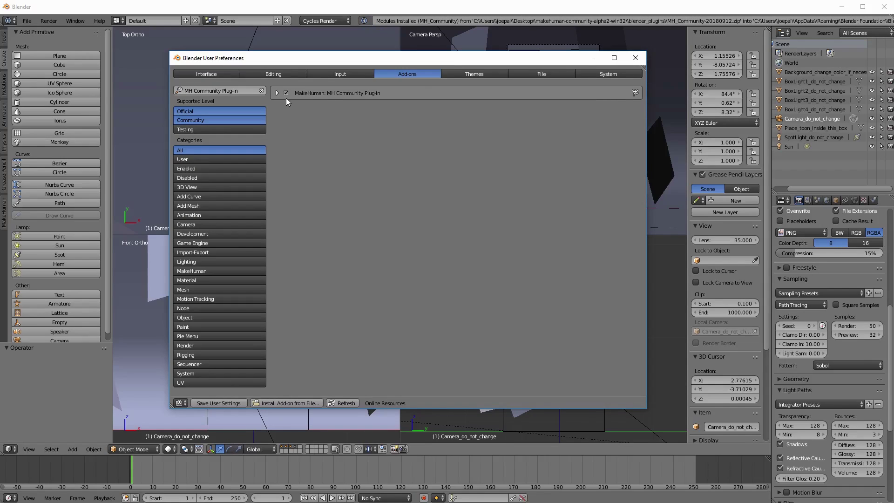
click(230, 403)
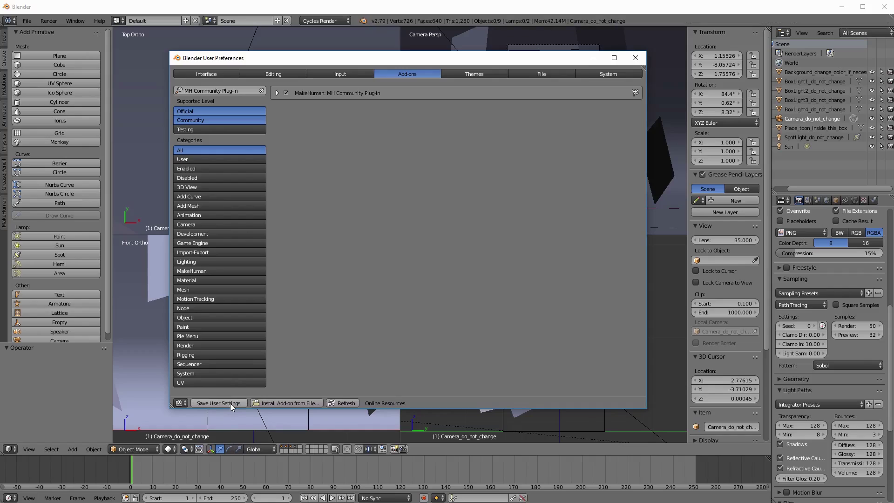
click(636, 59)
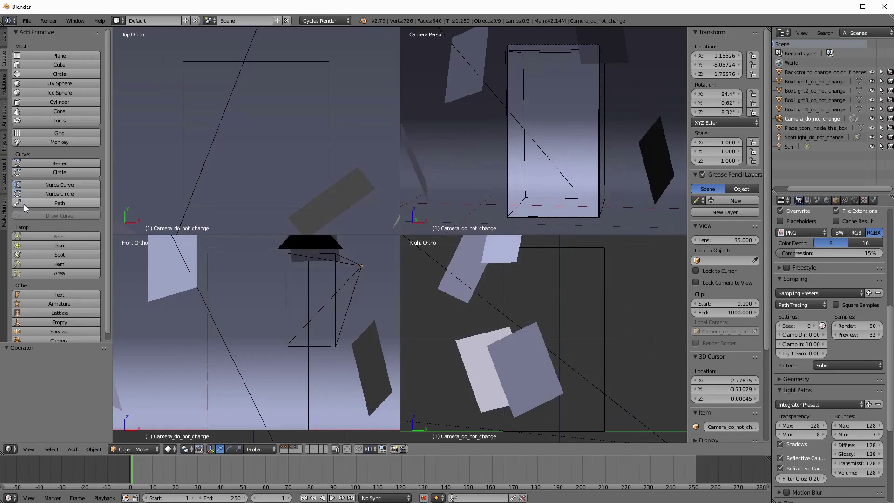
Step: Try Import human from the MakeHuman tool-shelf tab, which returns a connection-refused error
click(4, 220)
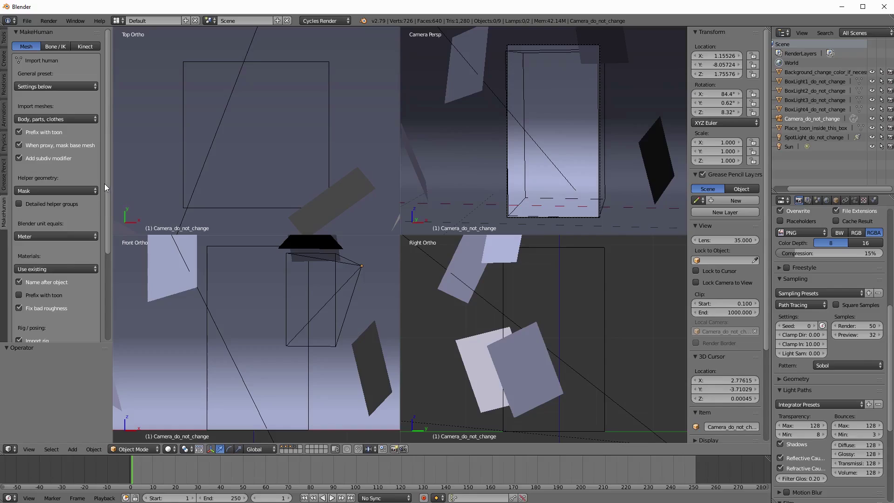
mouse_move(108, 183)
mouse_down()
mouse_move(107, 279)
mouse_move(102, 185)
mouse_up()
drag(108, 182, 111, 285)
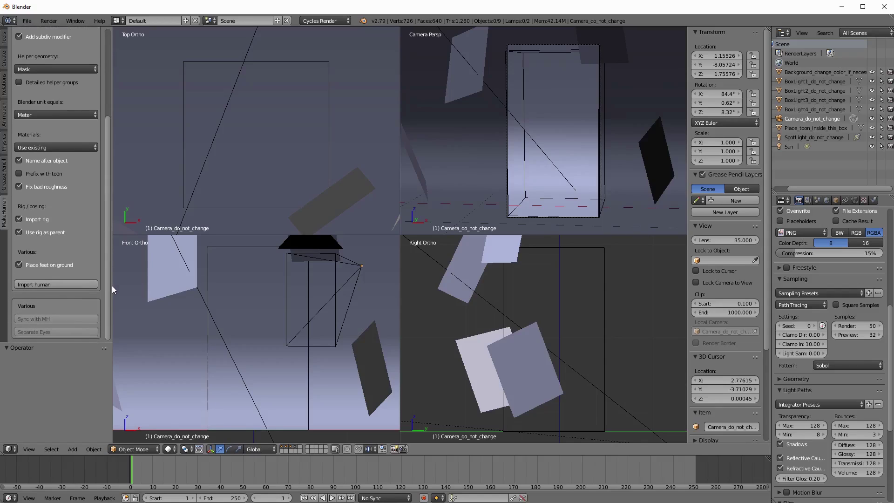
click(52, 285)
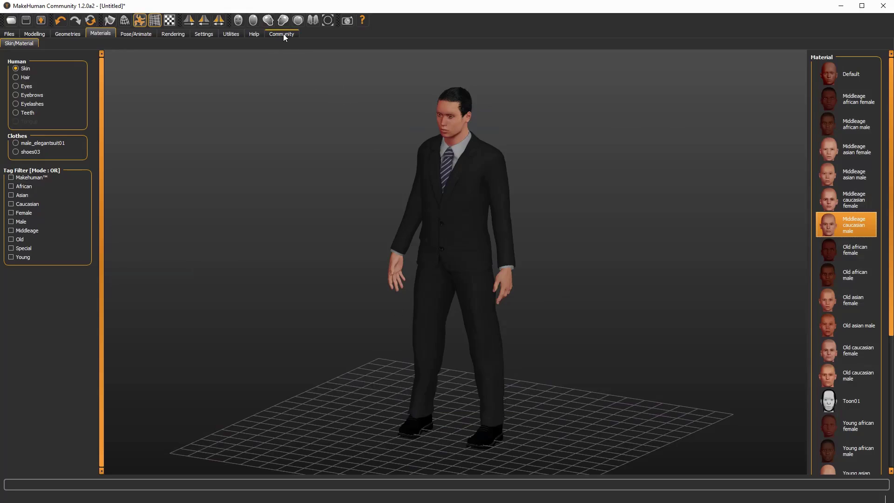
Step: Enable Accept connections under Community > Socket so MakeHuman listens on port 12345
click(283, 34)
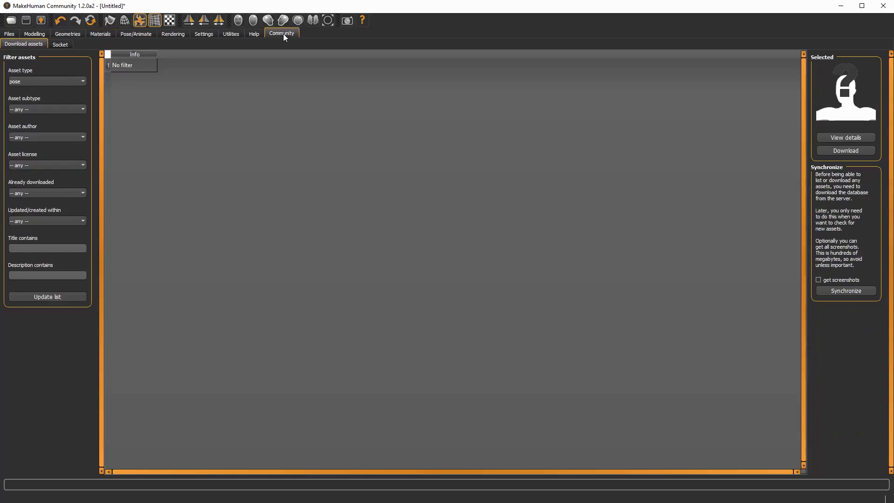
click(65, 47)
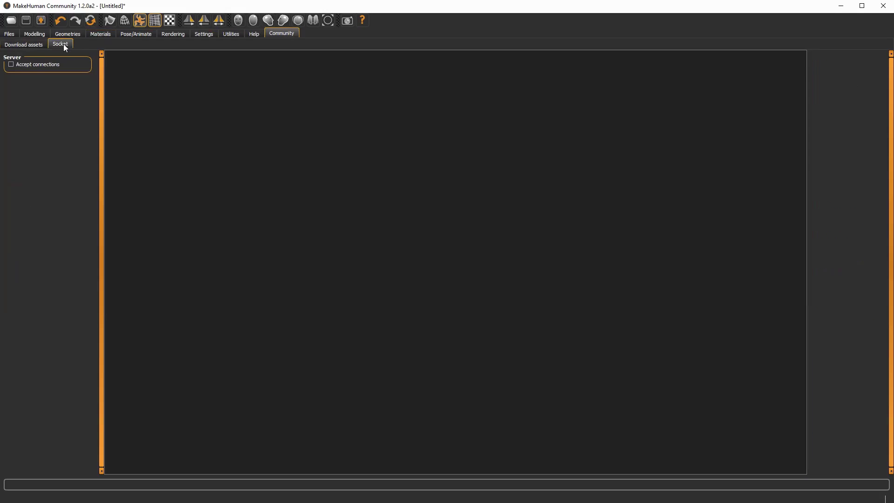
click(11, 65)
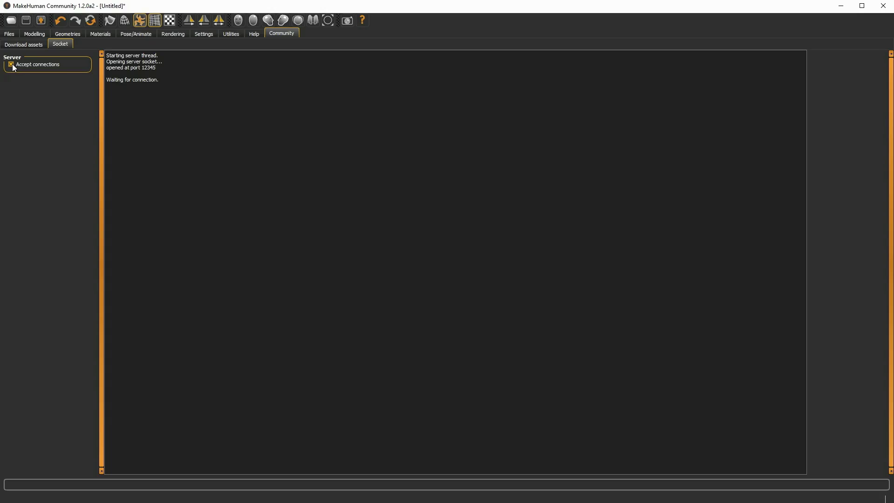
key(alt+Tab)
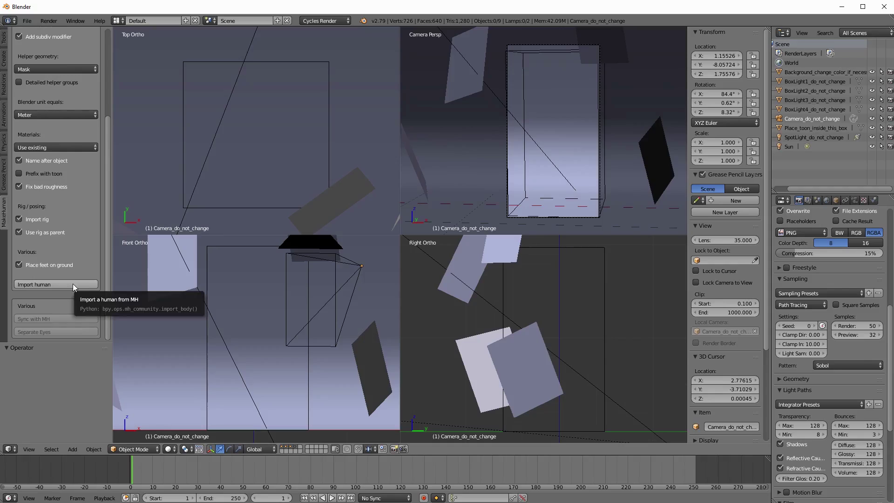
Step: Import the suited MakeHuman man into the studio scene and render it from the camera
click(73, 283)
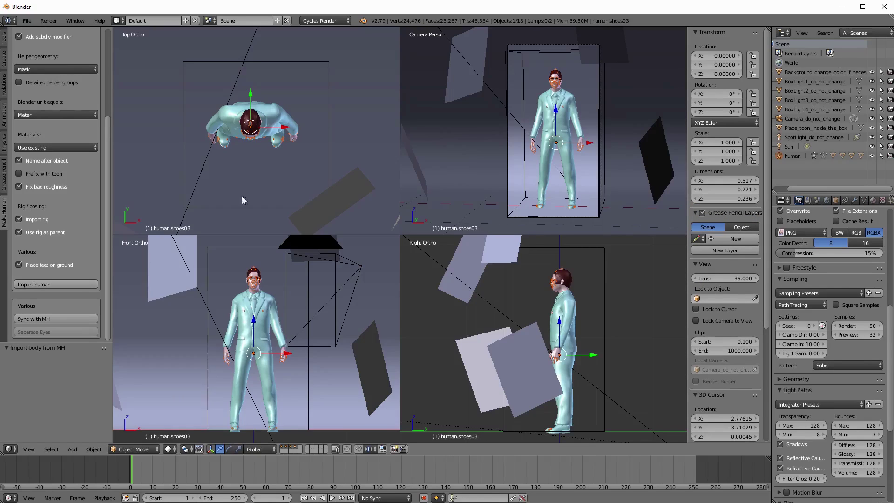
middle_drag(550, 125, 547, 139)
scroll(547, 139, up, 10)
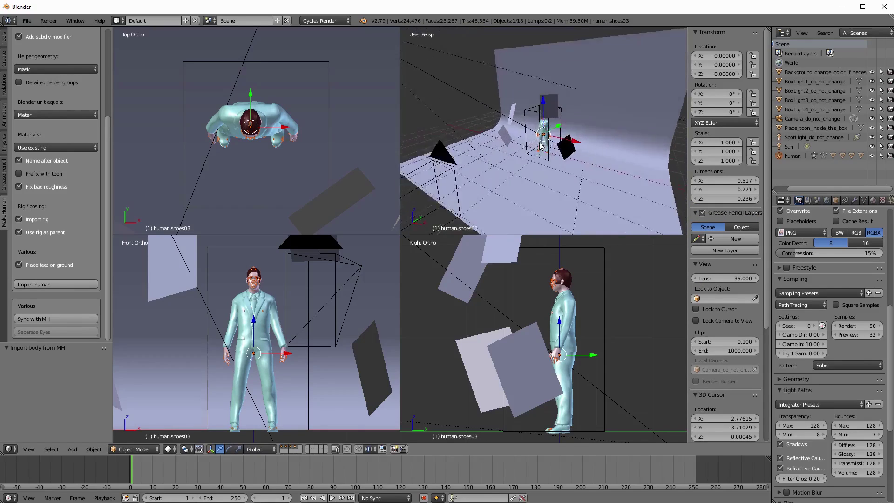
key(KP_0)
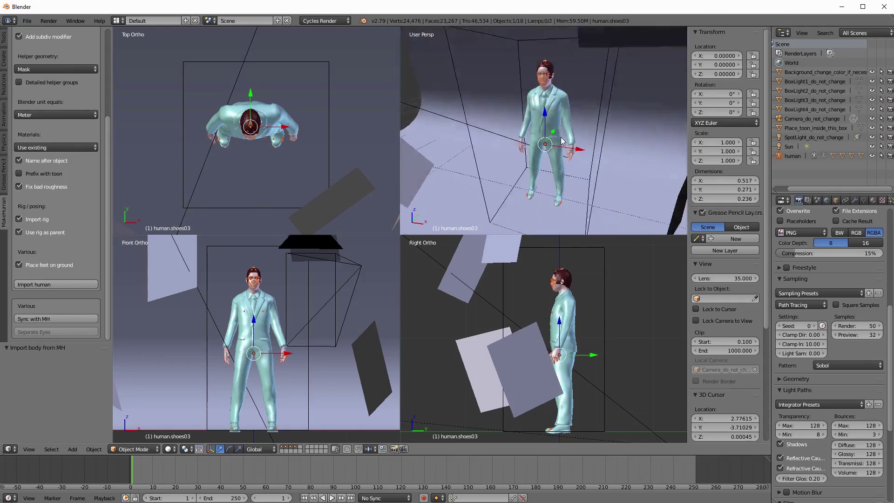
key(F12)
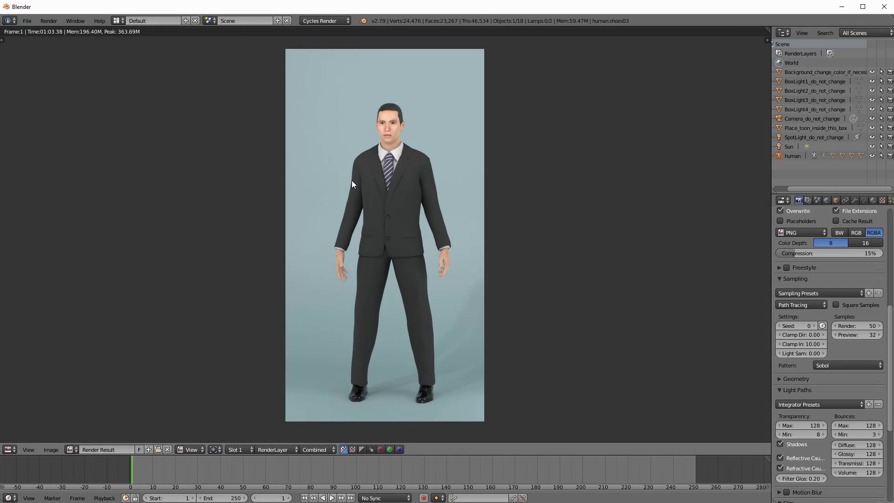
Step: Close the finished render result and return to the 3D views
key(Escape)
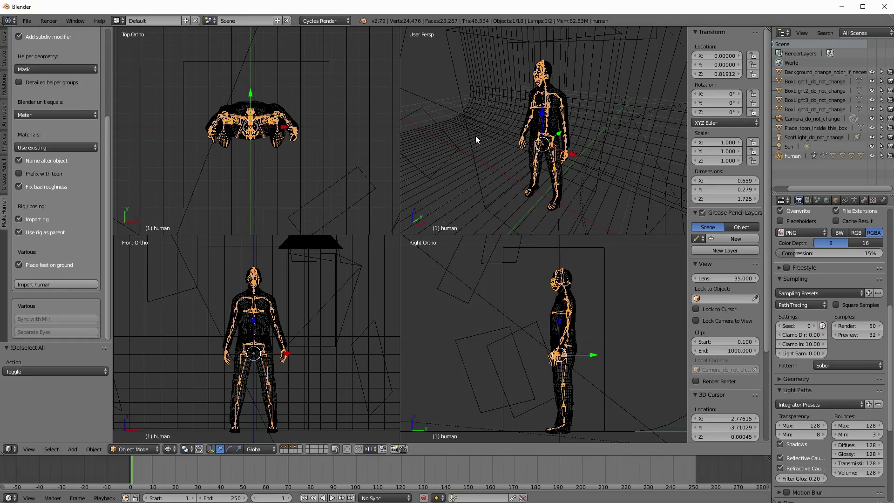
Step: Add an IK rig to the character's skeleton from the Bone / IK panel
drag(108, 125, 110, 33)
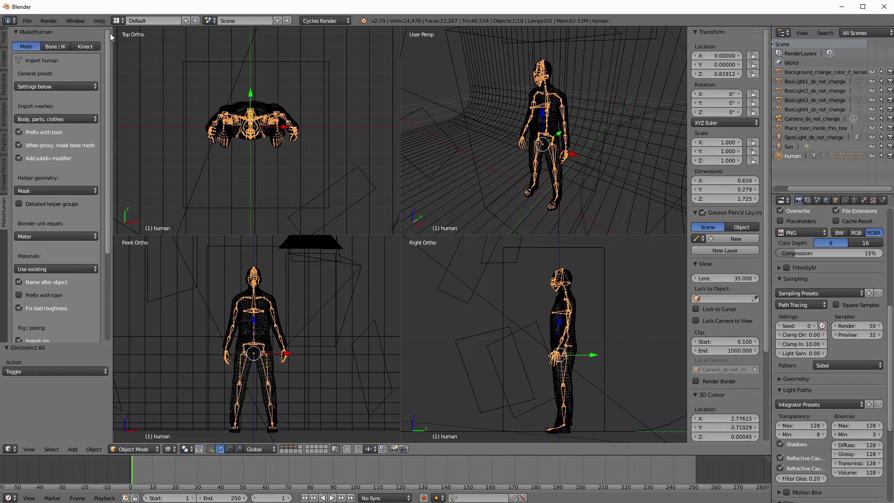
click(53, 46)
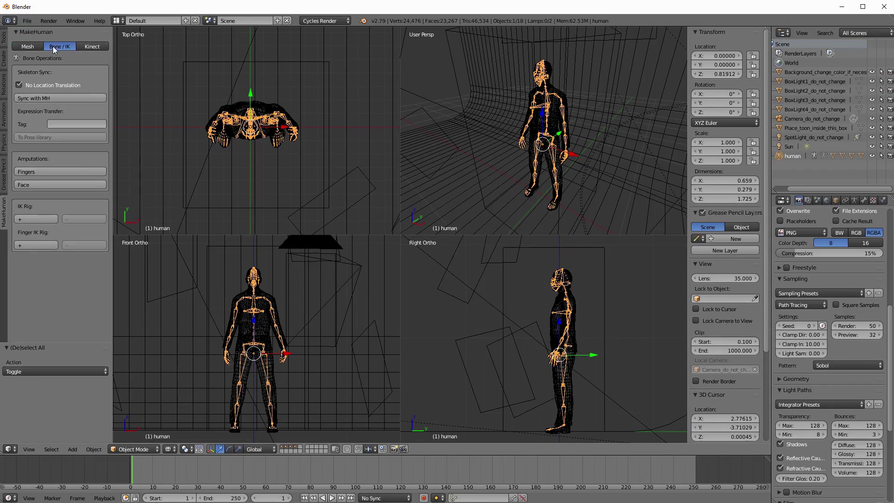
click(38, 218)
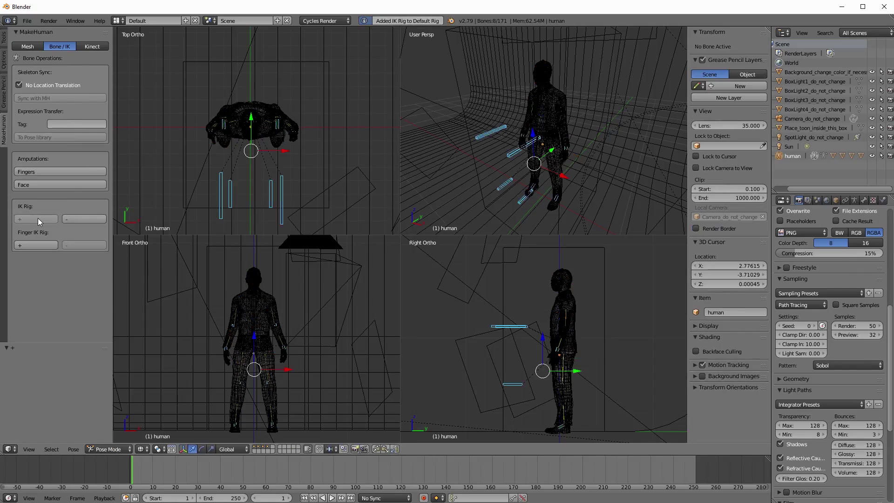
scroll(623, 150, up, 5)
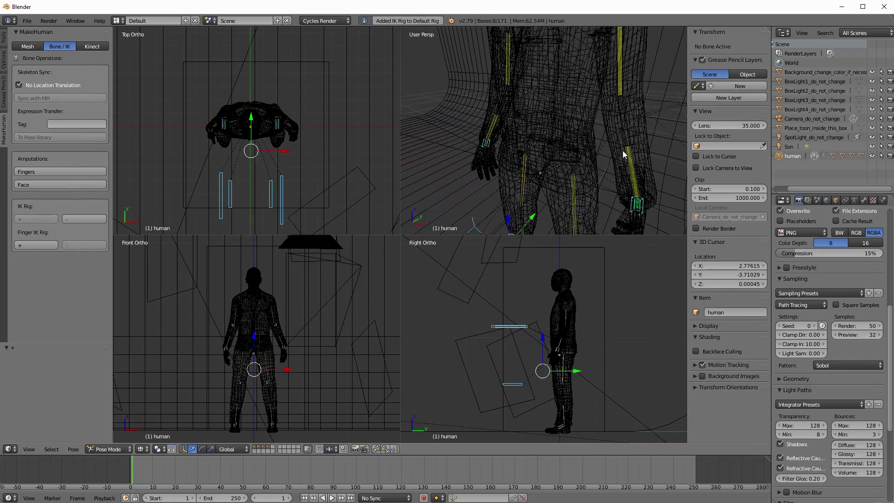
Step: Rotate and move the hand.ik.L bone to raise the left hand in front of the body
right_click(636, 199)
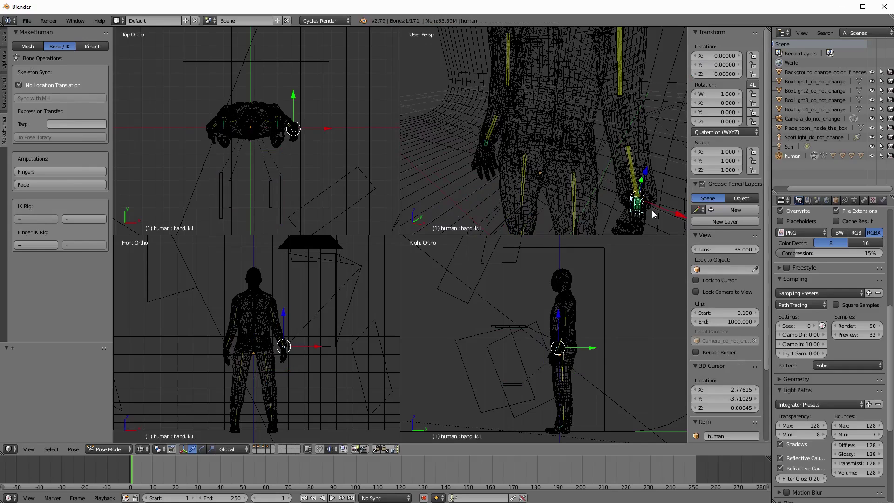
key(z)
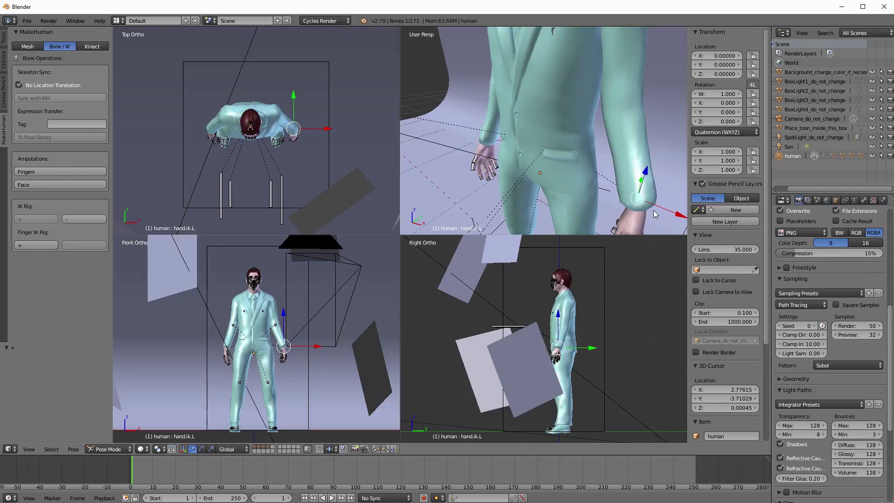
key(r)
click(567, 359)
key(g)
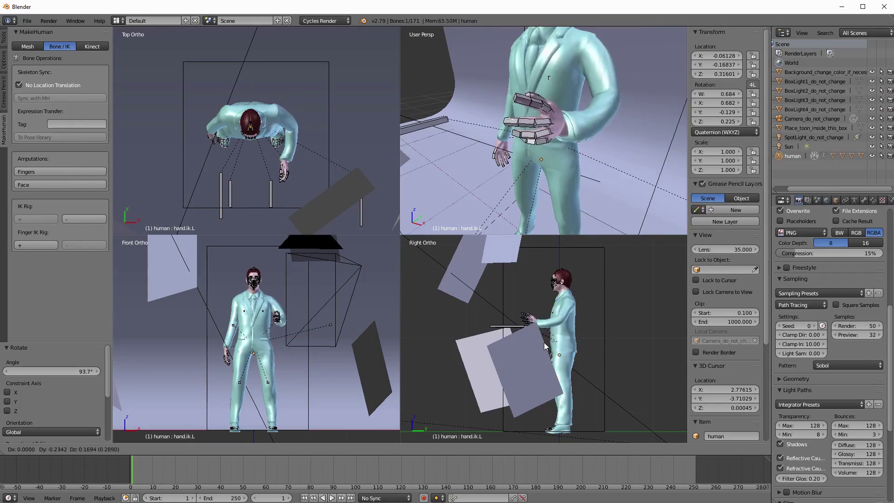
click(541, 343)
key(KP_0)
key(r)
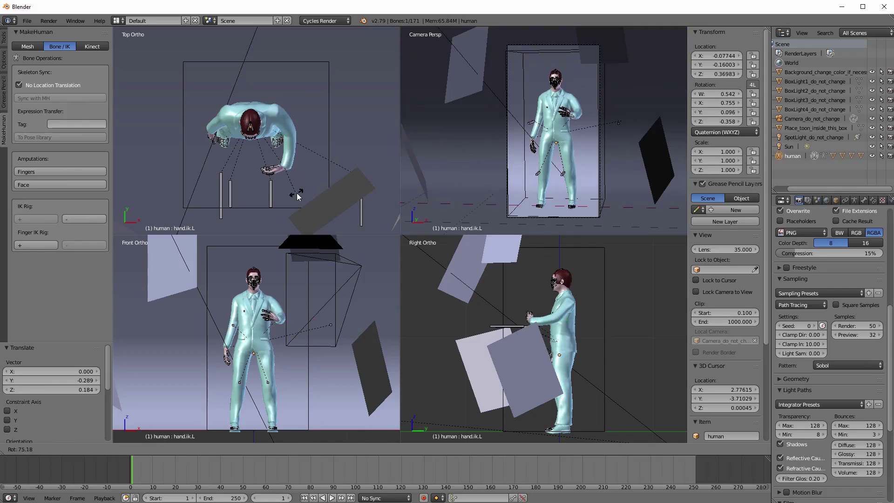
click(297, 193)
Step: Set the General import preset to MakeClothes and import the human again
key(g)
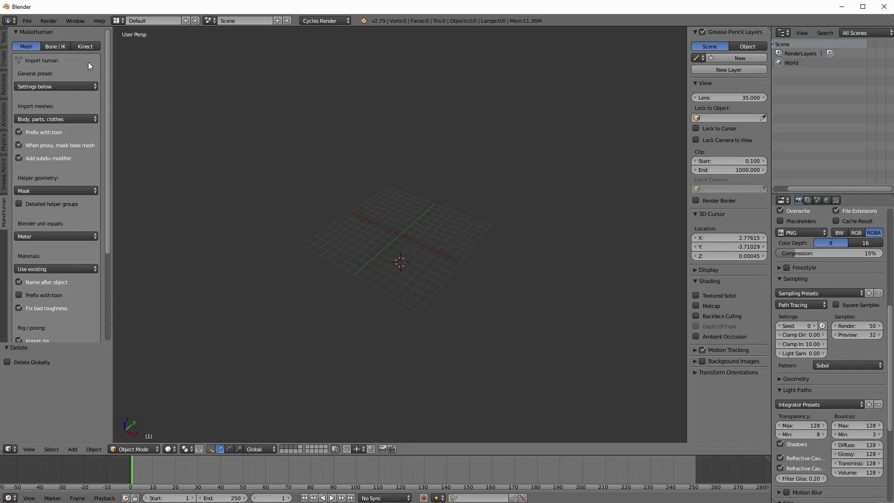
click(77, 86)
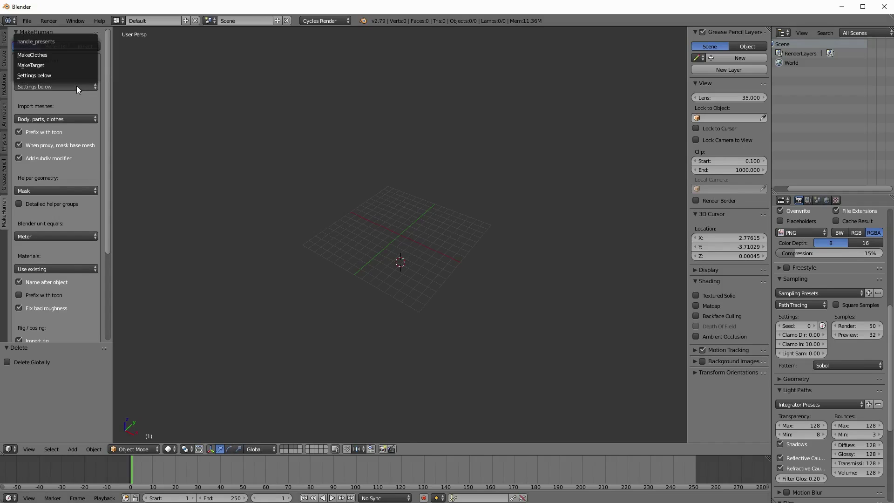
click(61, 53)
drag(106, 93, 110, 192)
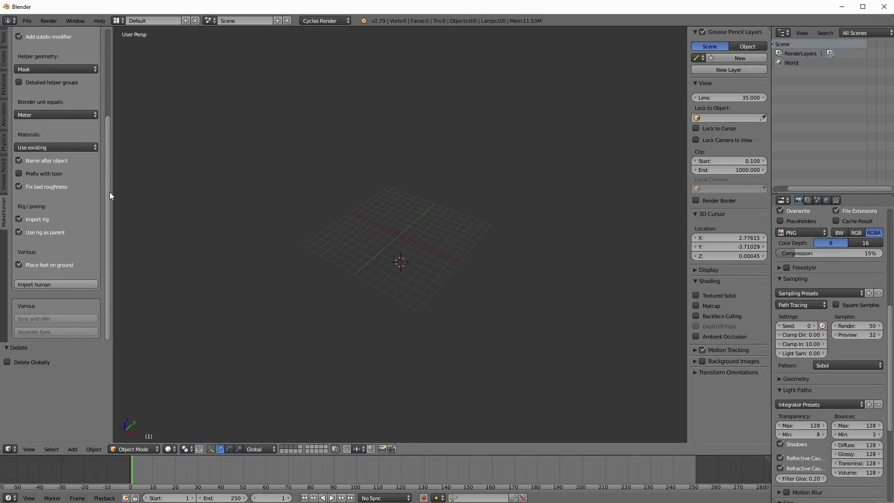
click(58, 282)
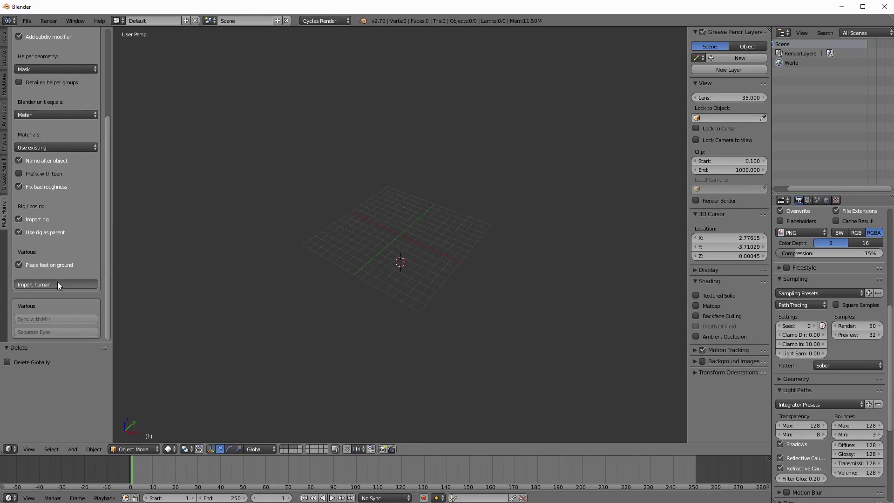
Step: Select humanBody and turn off viewport display of its Mask and Hide faces modifiers
middle_drag(462, 241, 463, 202)
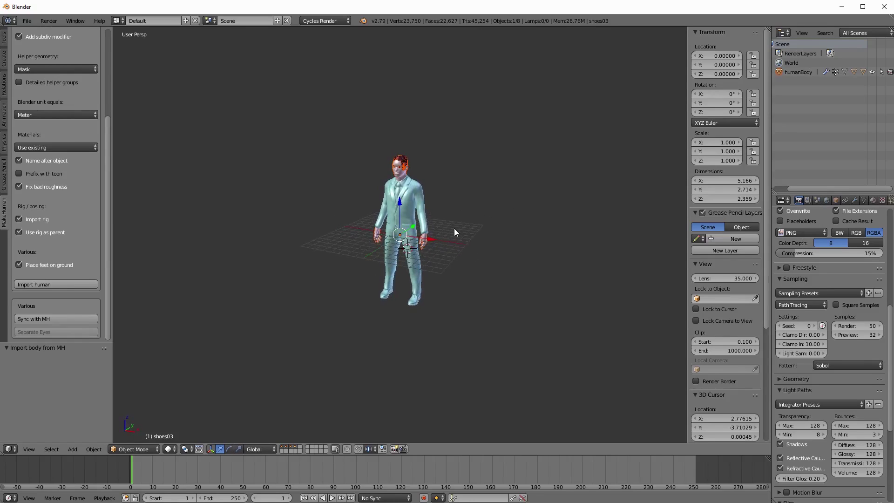
right_click(407, 260)
click(854, 200)
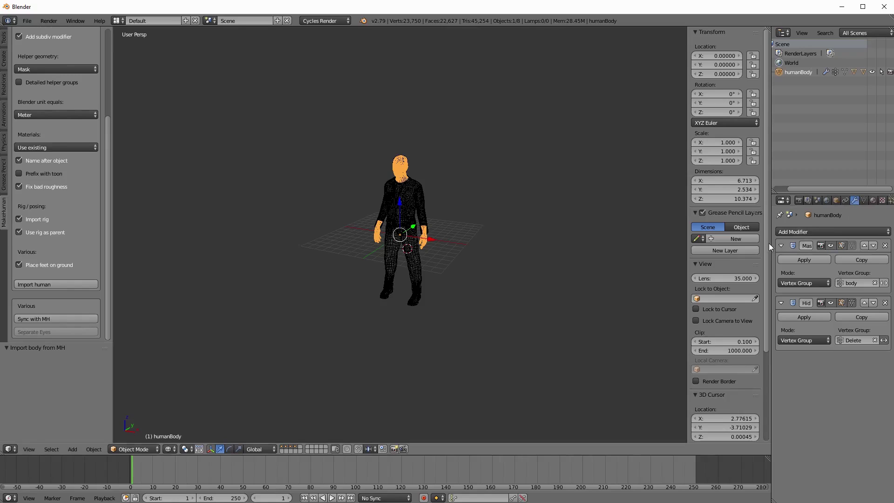
drag(772, 239, 652, 240)
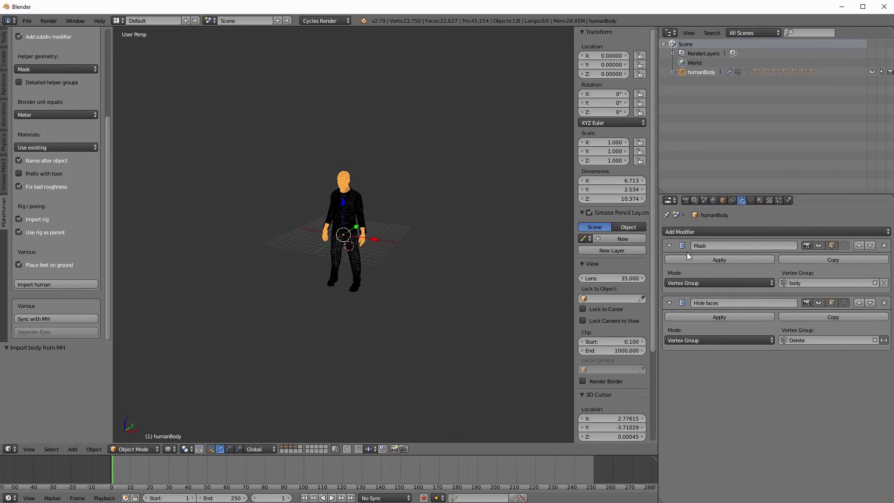
click(818, 246)
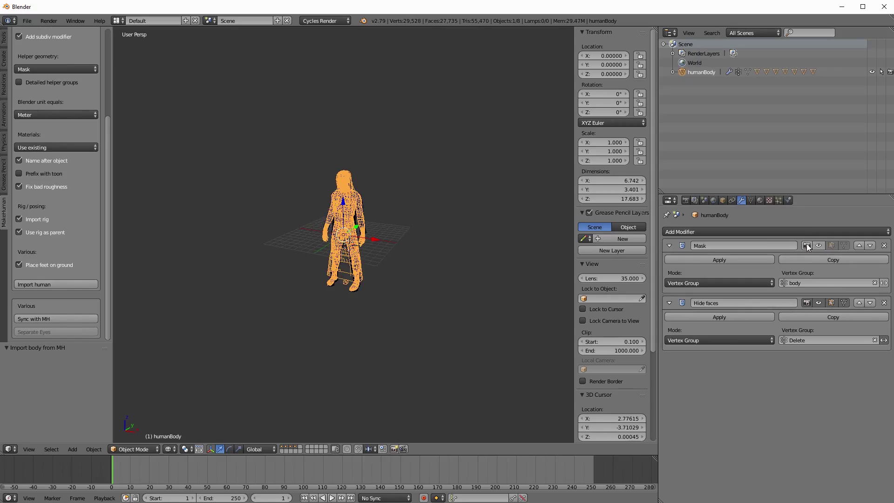
click(818, 302)
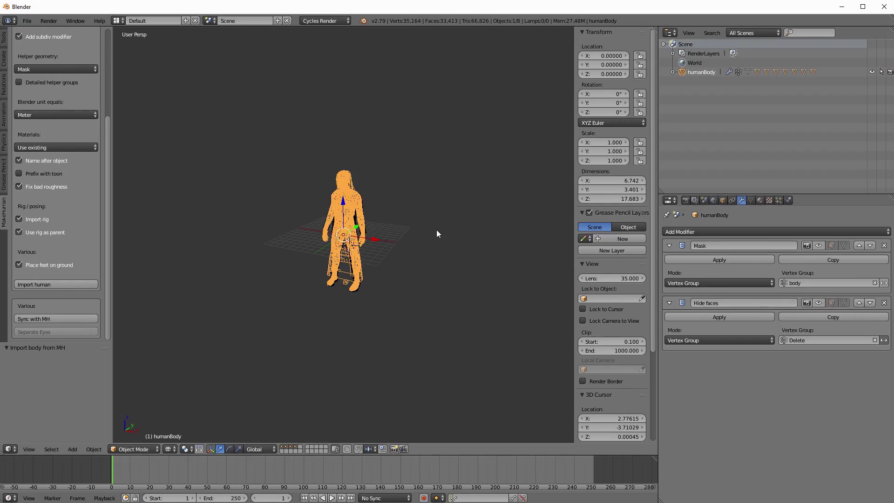